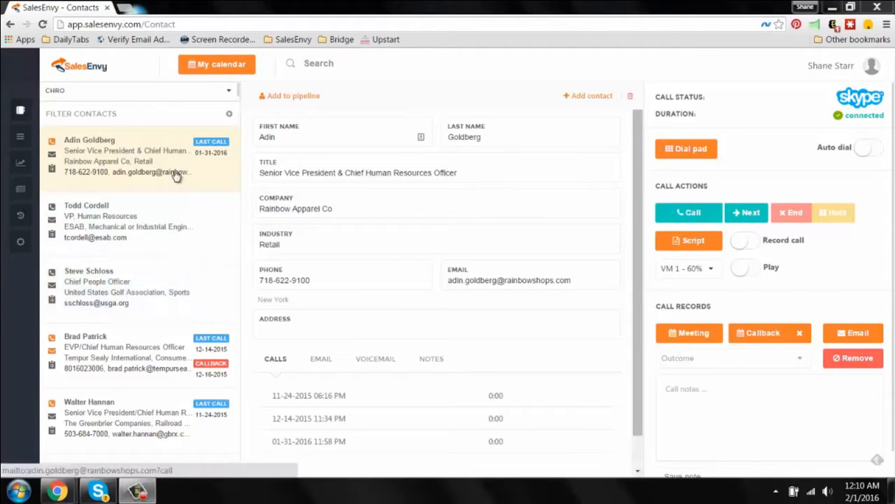
- Look through the contacts in the CHRO list and return to its beginning
{"action": "scroll", "coordinate": [195, 225], "scroll_direction": "down", "scroll_amount": 3}
{"action": "scroll", "coordinate": [195, 225], "scroll_direction": "down", "scroll_amount": 15}
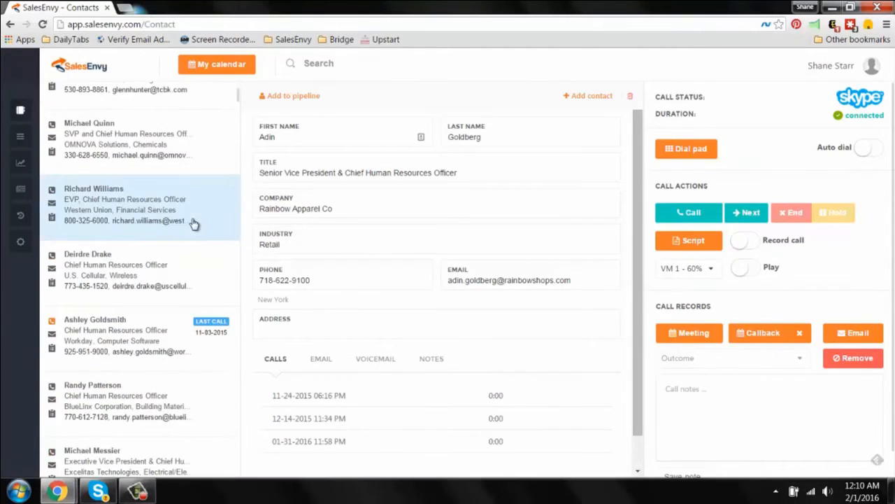
{"action": "scroll", "coordinate": [196, 225], "scroll_direction": "down", "scroll_amount": 10}
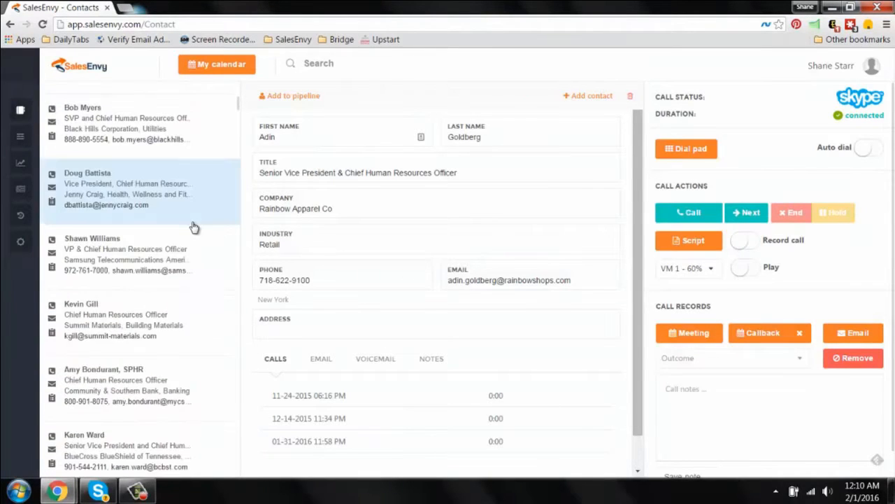
{"action": "scroll", "coordinate": [194, 359], "scroll_direction": "up", "scroll_amount": 12}
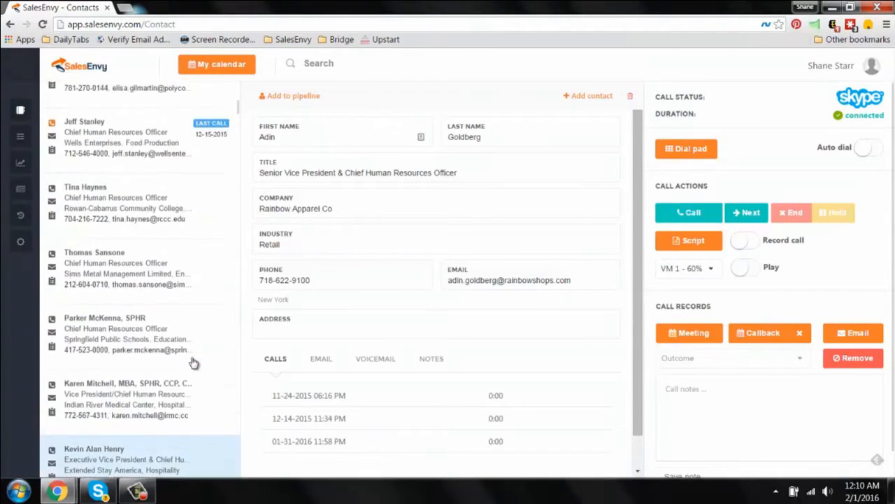
{"action": "scroll", "coordinate": [160, 200], "scroll_direction": "up", "scroll_amount": 6}
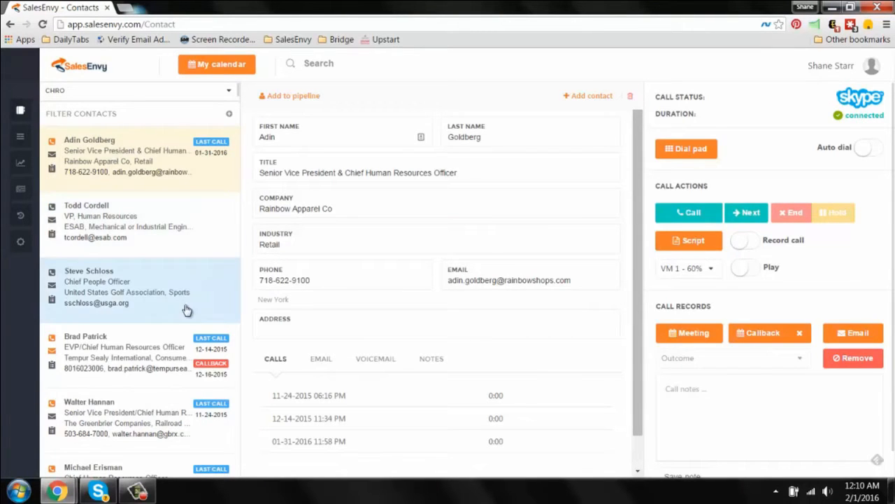
{"action": "scroll", "coordinate": [186, 310], "scroll_direction": "down", "scroll_amount": 5}
{"action": "scroll", "coordinate": [186, 310], "scroll_direction": "down", "scroll_amount": 10}
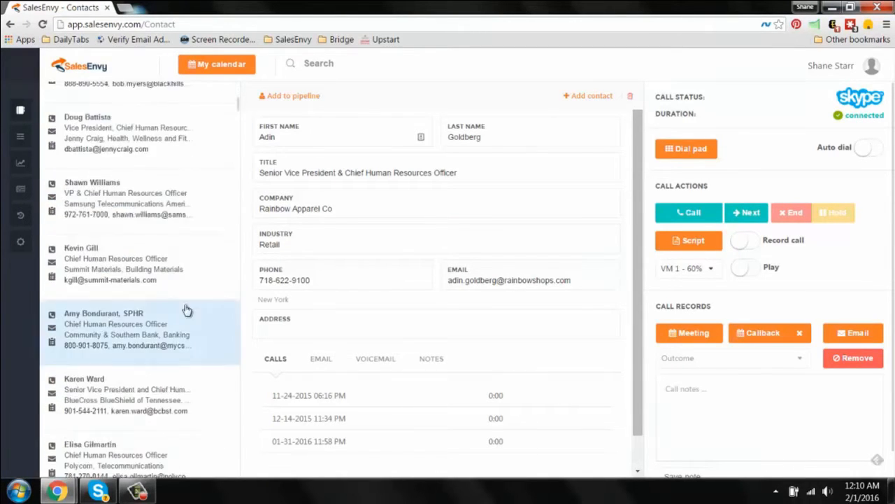
{"action": "scroll", "coordinate": [186, 309], "scroll_direction": "up", "scroll_amount": 15}
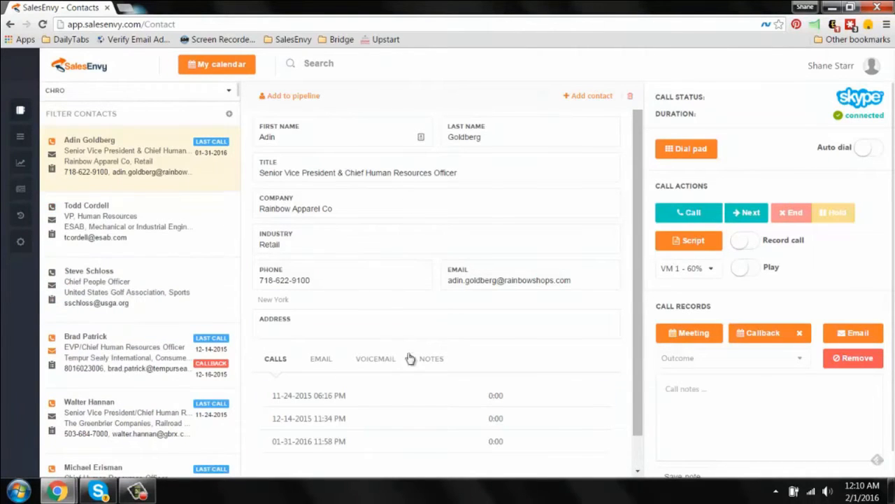
- View the ESAB contact, then open the Tempur Sealy International contact and review its email, voicemail and notes history
{"action": "left_click", "coordinate": [196, 238]}
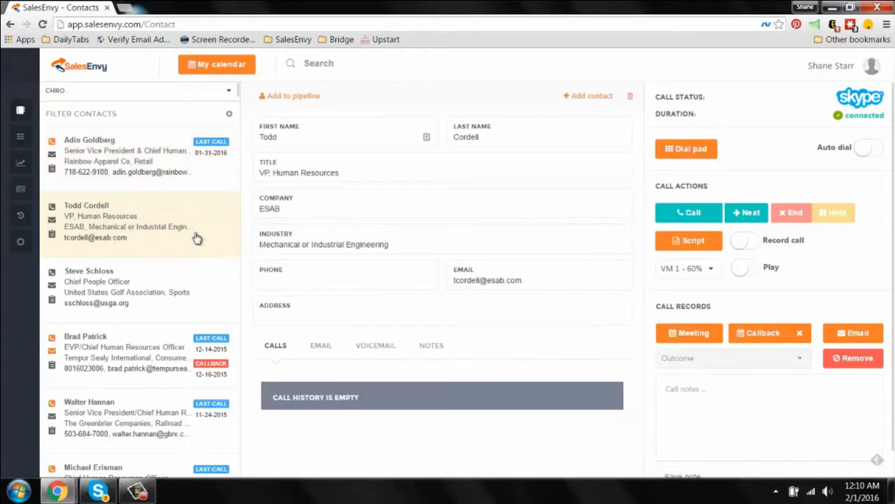
{"action": "left_click", "coordinate": [155, 360]}
{"action": "scroll", "coordinate": [405, 297], "scroll_direction": "down", "scroll_amount": 1}
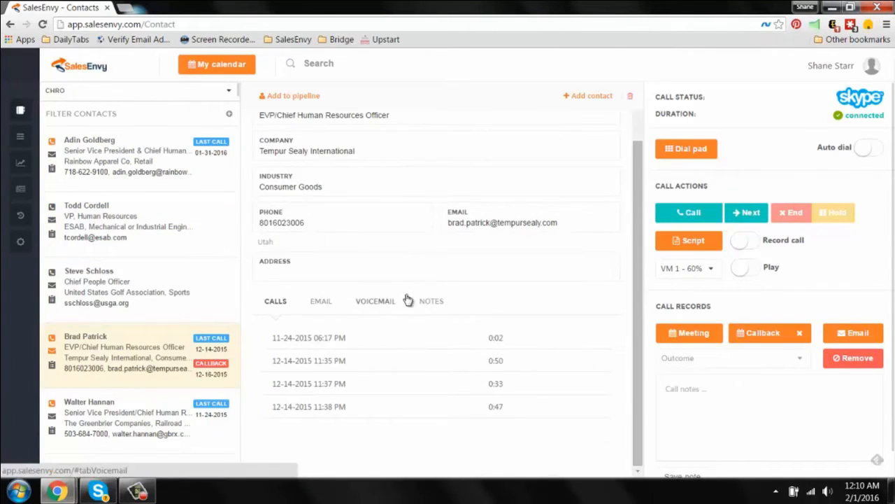
{"action": "left_click", "coordinate": [321, 302]}
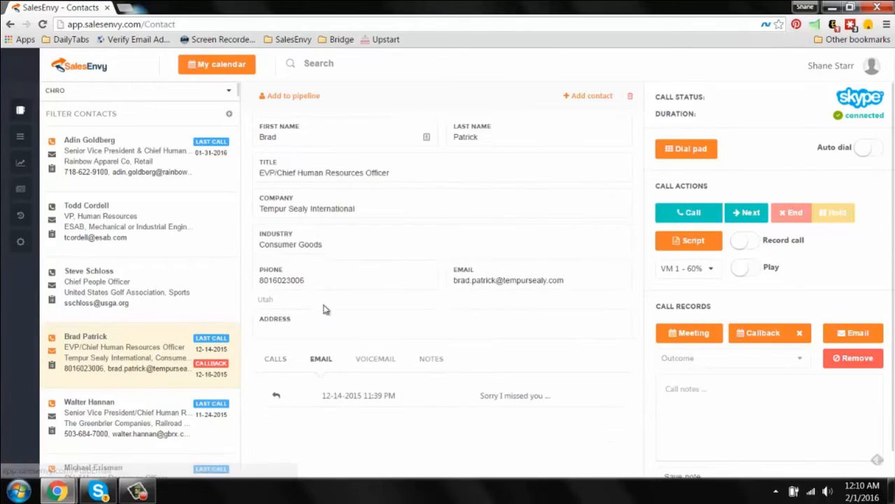
{"action": "left_click", "coordinate": [369, 361]}
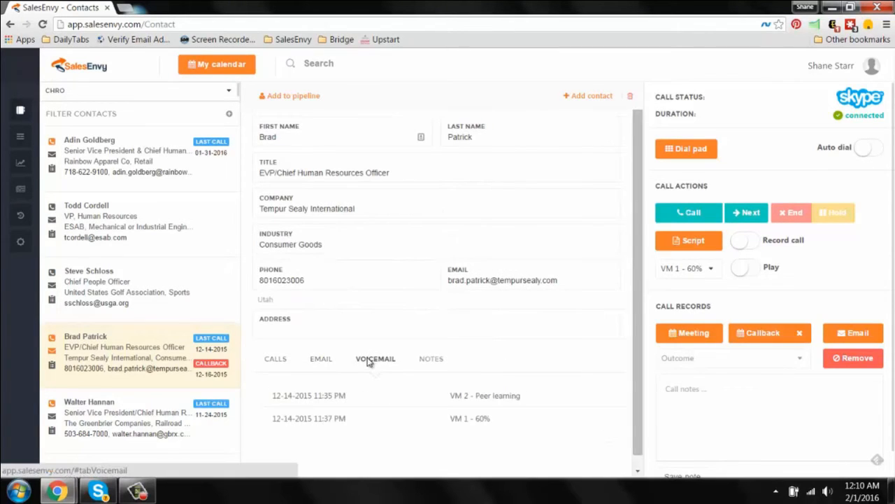
{"action": "left_click", "coordinate": [431, 361]}
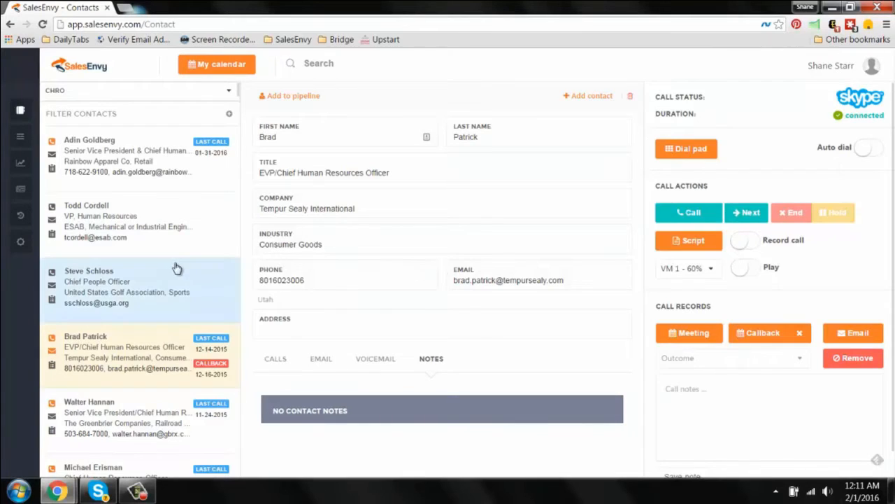
- Open the Rainbow Apparel Co contact, then view the dial pad and close it
{"action": "left_click", "coordinate": [175, 166]}
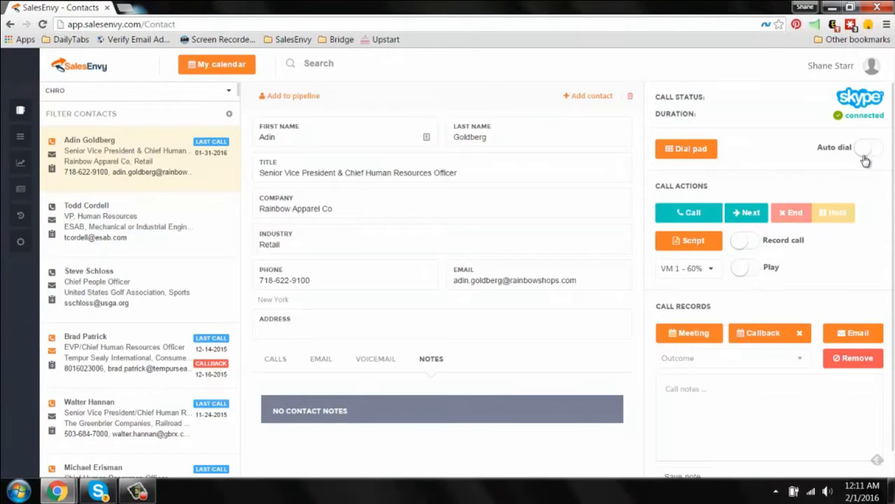
{"action": "left_click", "coordinate": [705, 158]}
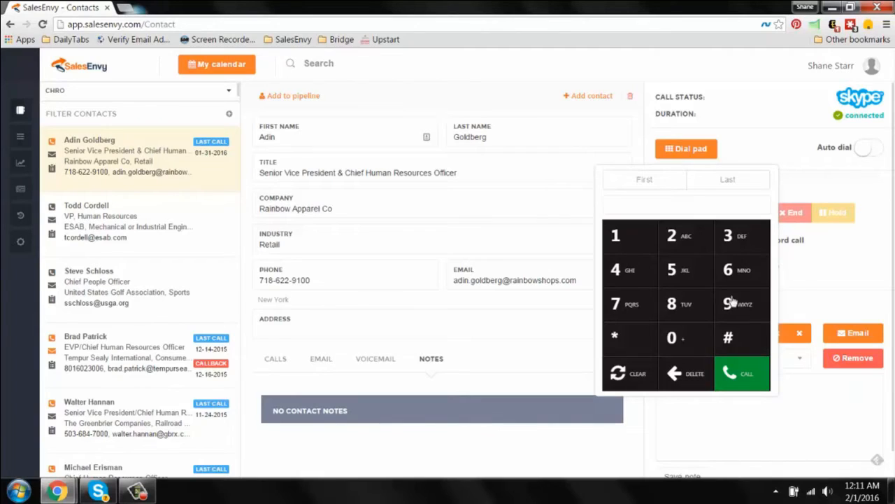
{"action": "left_click", "coordinate": [744, 148]}
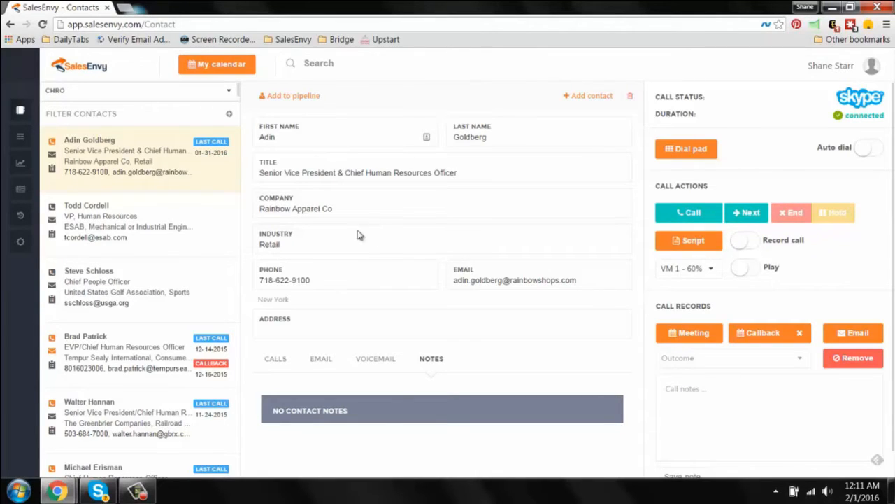
- Highlight the job title in the Rainbow Apparel Co contact's details and clear the selection
{"action": "left_click", "coordinate": [459, 173]}
{"action": "left_click_drag", "start_coordinate": [466, 171], "coordinate": [244, 189]}
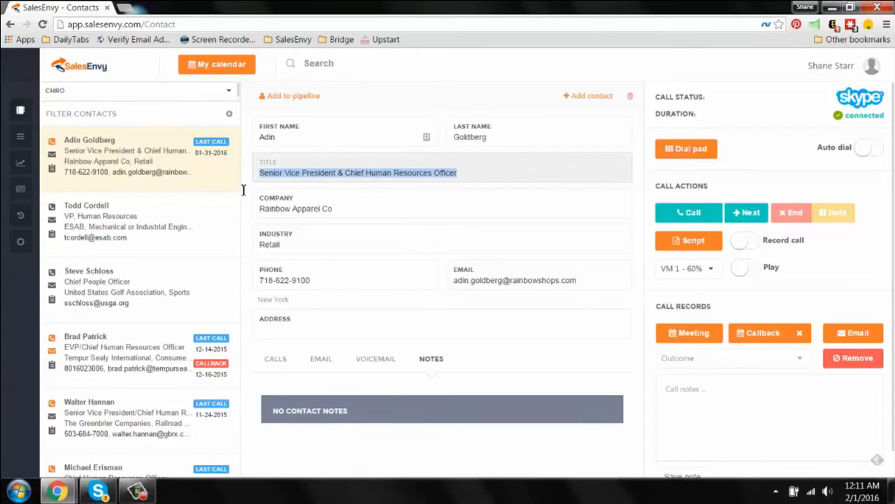
{"action": "left_click", "coordinate": [498, 151]}
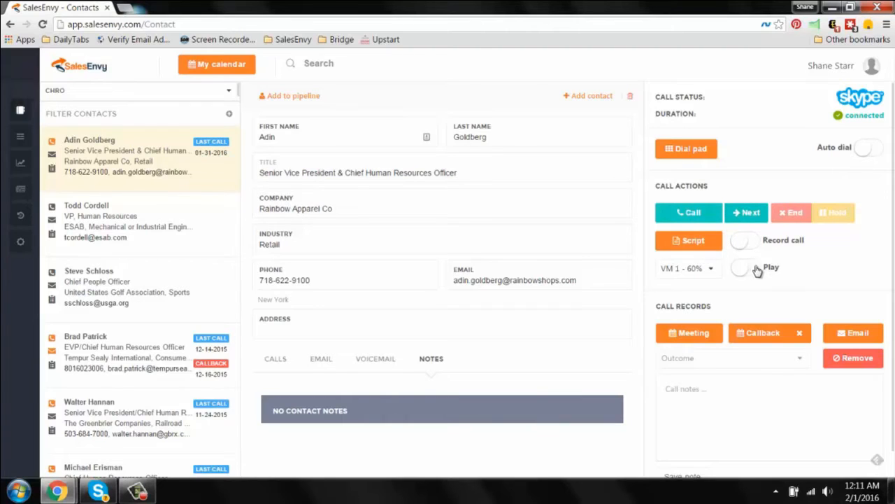
- Read through the "Ask 2 questions" call script for the Rainbow Apparel Co contact, checking the personalized passages, and close it
{"action": "left_click", "coordinate": [705, 242]}
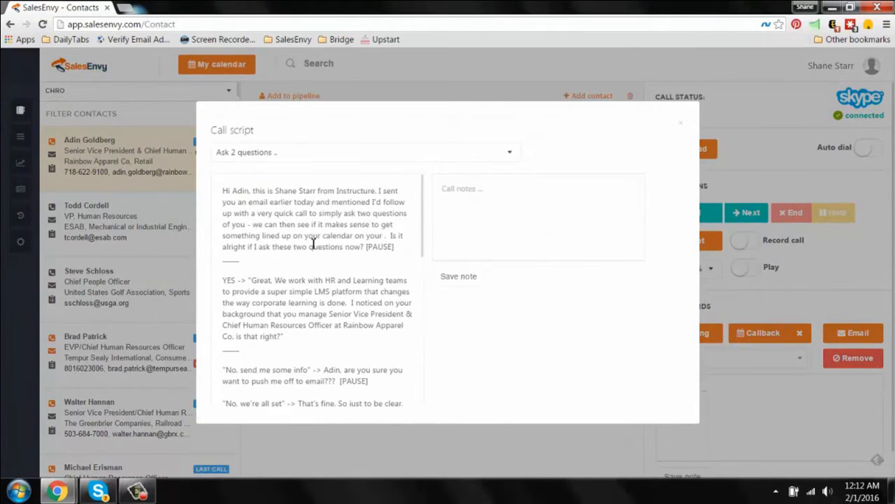
{"action": "scroll", "coordinate": [373, 270], "scroll_direction": "down", "scroll_amount": 6}
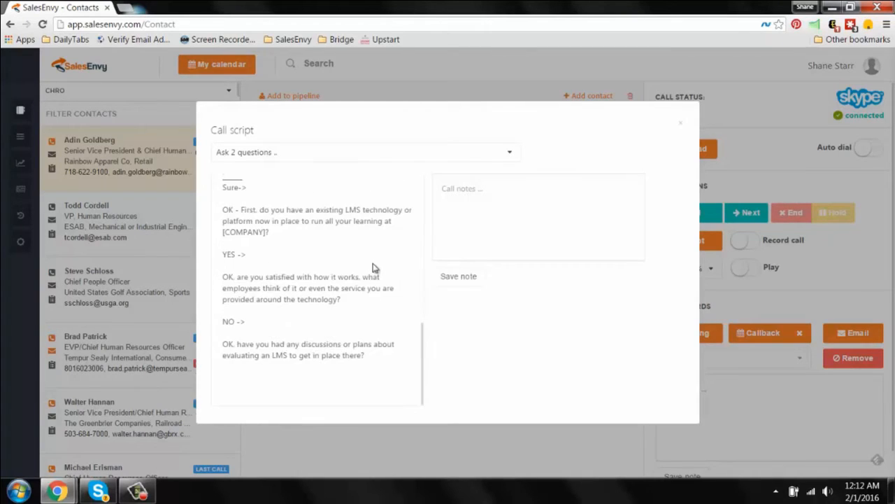
{"action": "scroll", "coordinate": [373, 269], "scroll_direction": "up", "scroll_amount": 6}
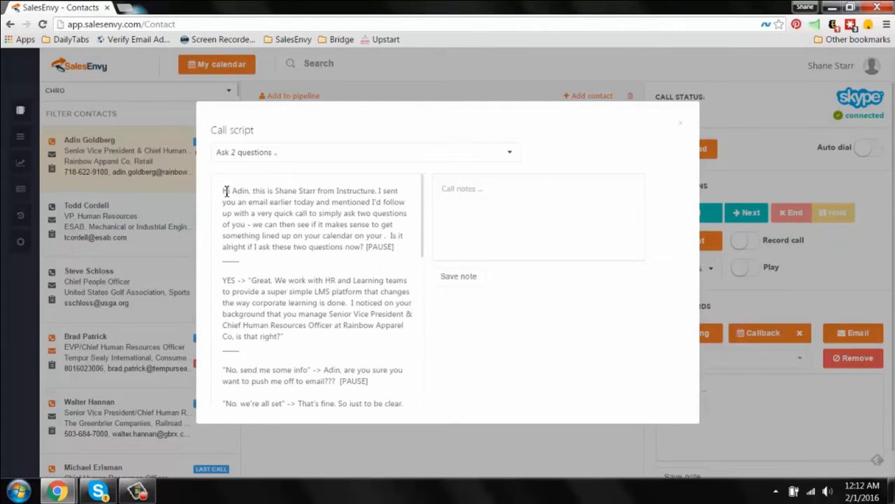
{"action": "left_click_drag", "start_coordinate": [223, 190], "coordinate": [346, 200]}
{"action": "scroll", "coordinate": [347, 204], "scroll_direction": "down", "scroll_amount": 2}
{"action": "scroll", "coordinate": [347, 204], "scroll_direction": "down", "scroll_amount": 2}
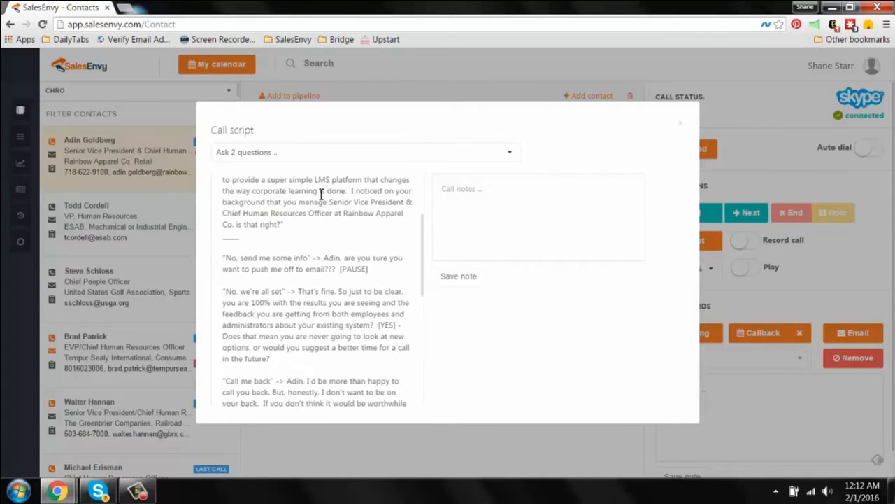
{"action": "left_click_drag", "start_coordinate": [223, 211], "coordinate": [371, 226]}
{"action": "scroll", "coordinate": [371, 225], "scroll_direction": "up", "scroll_amount": 4}
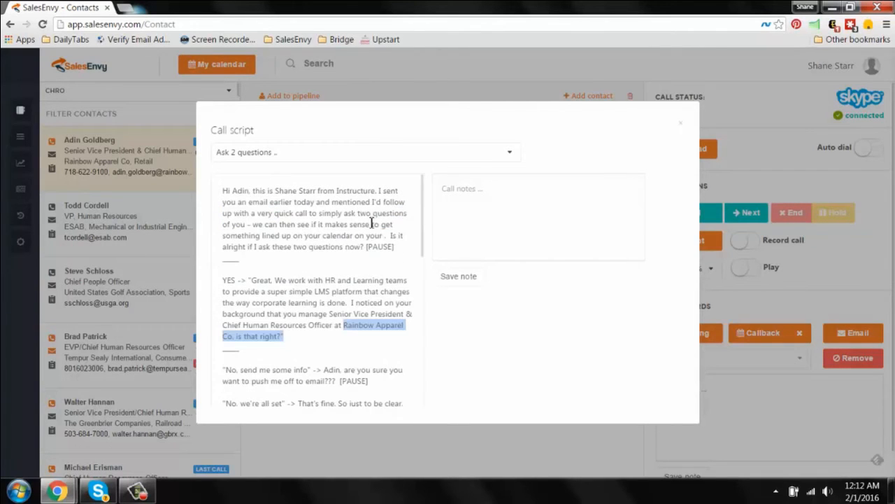
{"action": "left_click", "coordinate": [314, 278]}
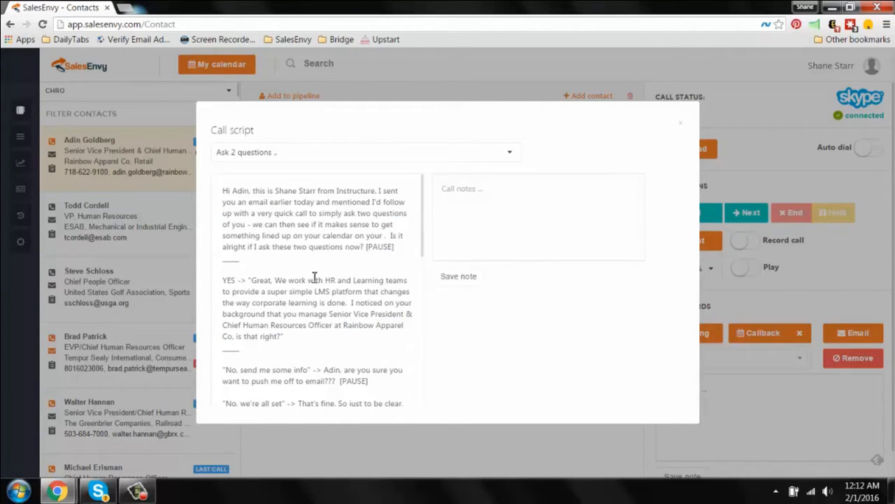
{"action": "left_click", "coordinate": [486, 217]}
{"action": "left_click", "coordinate": [682, 126]}
{"action": "left_click", "coordinate": [682, 127]}
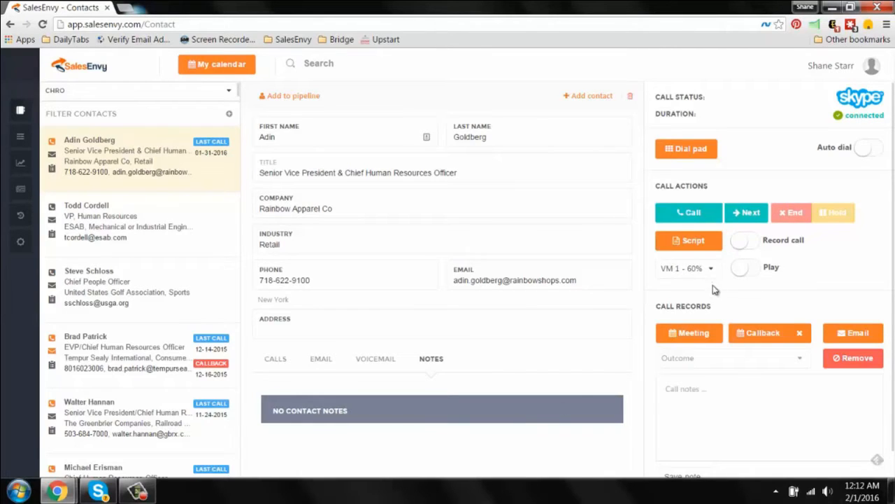
- View the meeting scheduling form for the Rainbow Apparel Co contact and close it without saving
{"action": "left_click", "coordinate": [698, 336]}
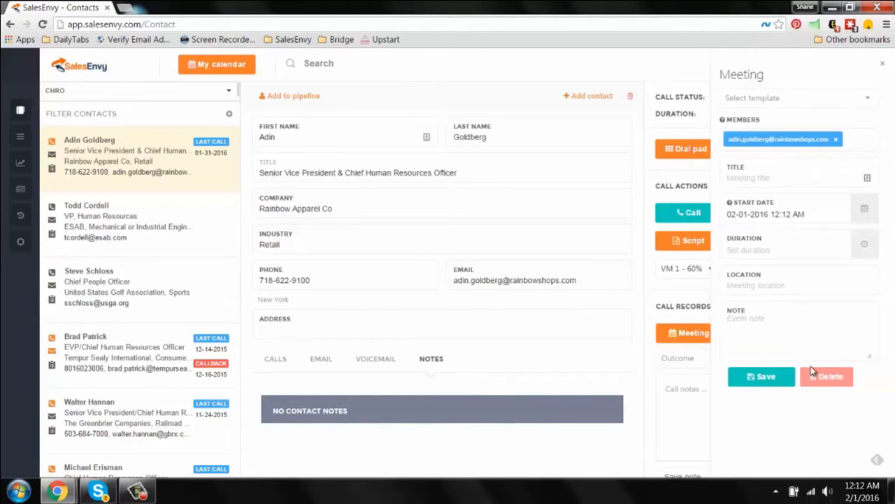
{"action": "left_click", "coordinate": [883, 65]}
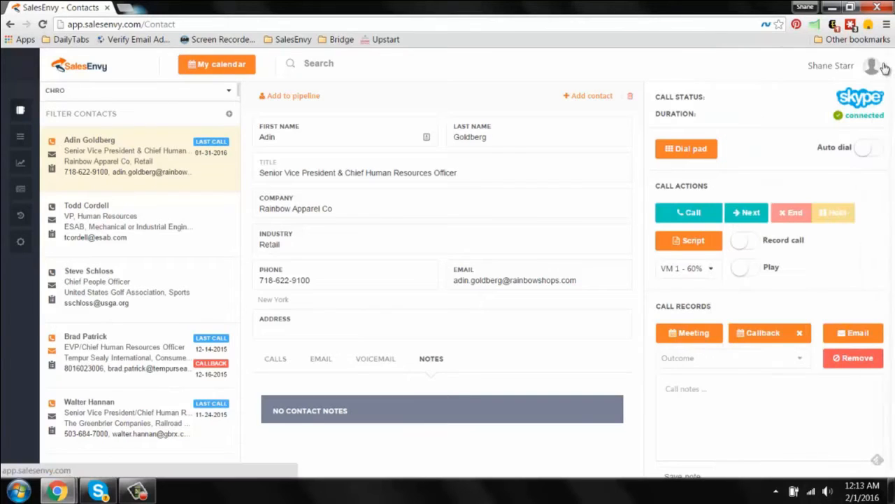
- Set the Rainbow Apparel Co contact's callback date to February 5, 2016
{"action": "left_click", "coordinate": [782, 334]}
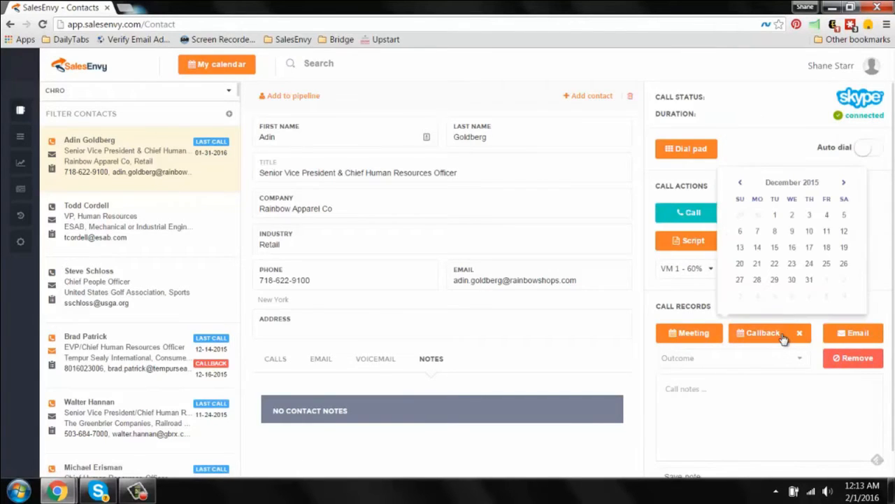
{"action": "left_click", "coordinate": [844, 182]}
{"action": "left_click", "coordinate": [793, 280]}
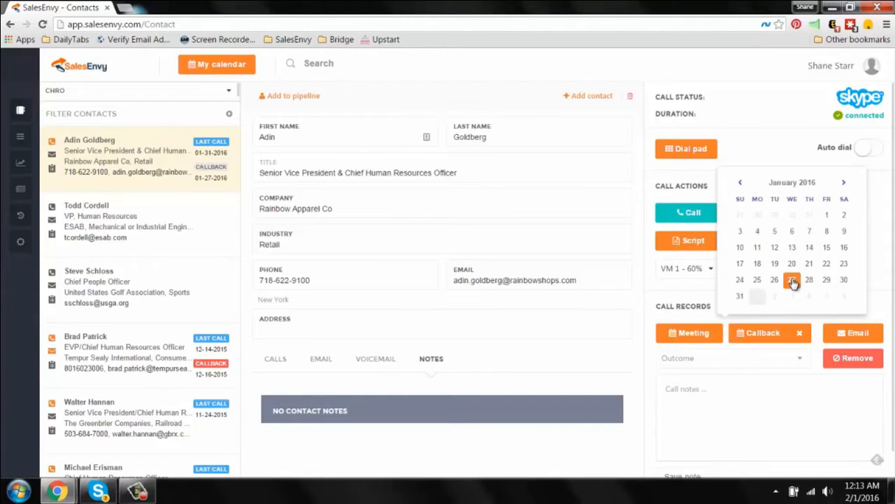
{"action": "left_click", "coordinate": [826, 301]}
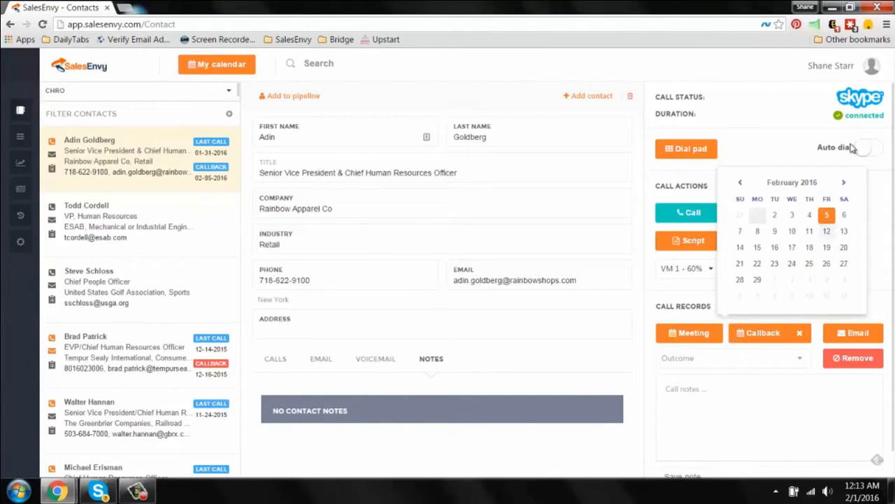
{"action": "left_click", "coordinate": [882, 301]}
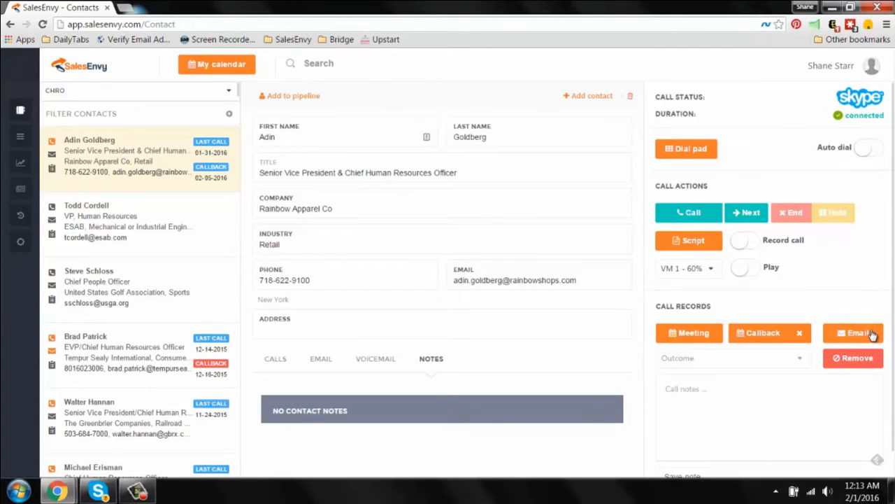
- Start an email to the Rainbow Apparel Co contact from the "Cold intro" template and look over its body
{"action": "left_click", "coordinate": [872, 334]}
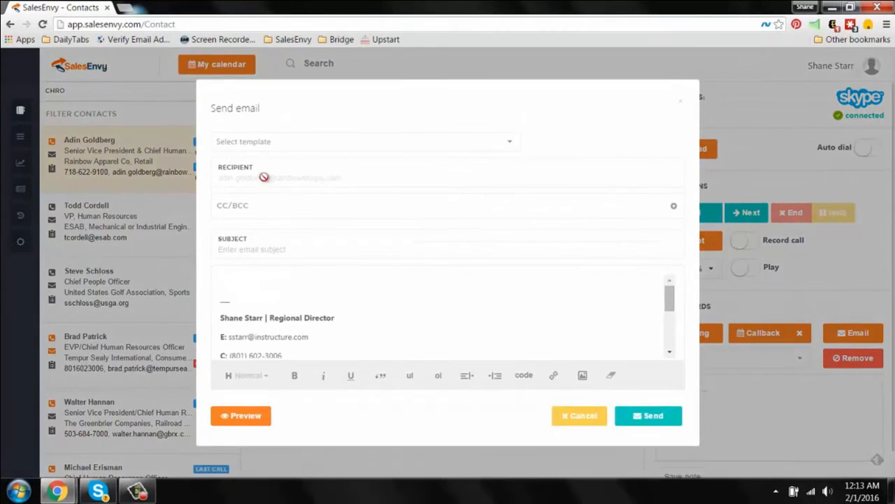
{"action": "left_click", "coordinate": [296, 145]}
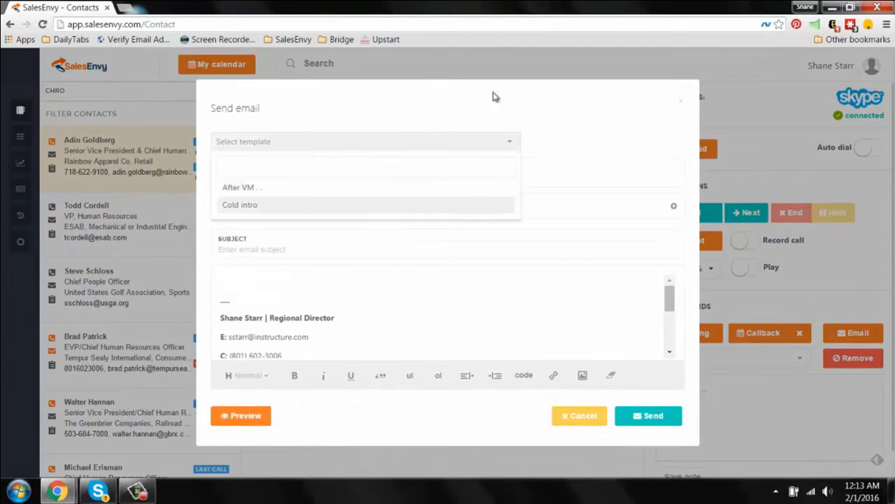
{"action": "left_click", "coordinate": [363, 210]}
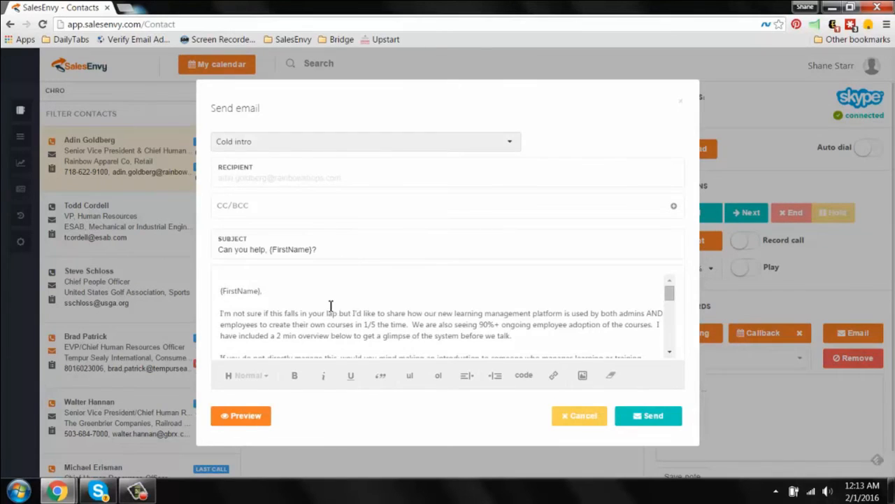
{"action": "scroll", "coordinate": [331, 306], "scroll_direction": "down", "scroll_amount": 5}
{"action": "scroll", "coordinate": [331, 305], "scroll_direction": "up", "scroll_amount": 5}
- Preview the email to check the personalized greeting, and cancel it without sending
{"action": "left_click", "coordinate": [214, 419]}
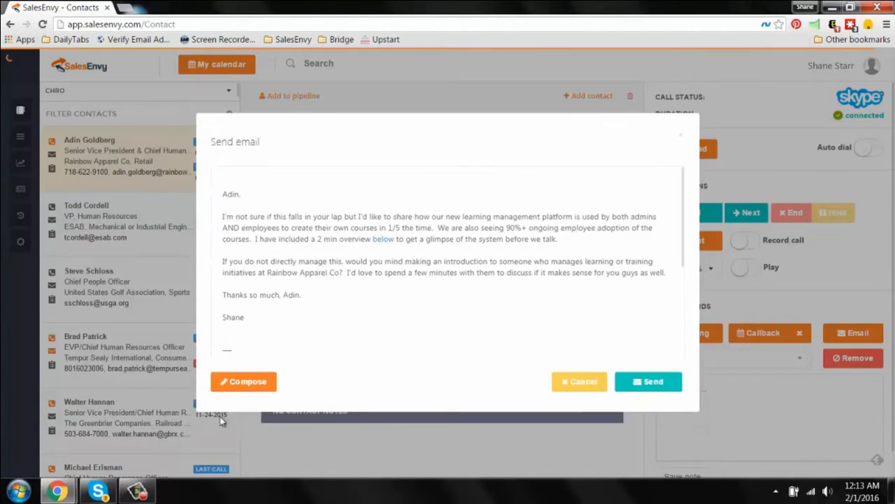
{"action": "left_click_drag", "start_coordinate": [241, 195], "coordinate": [224, 196]}
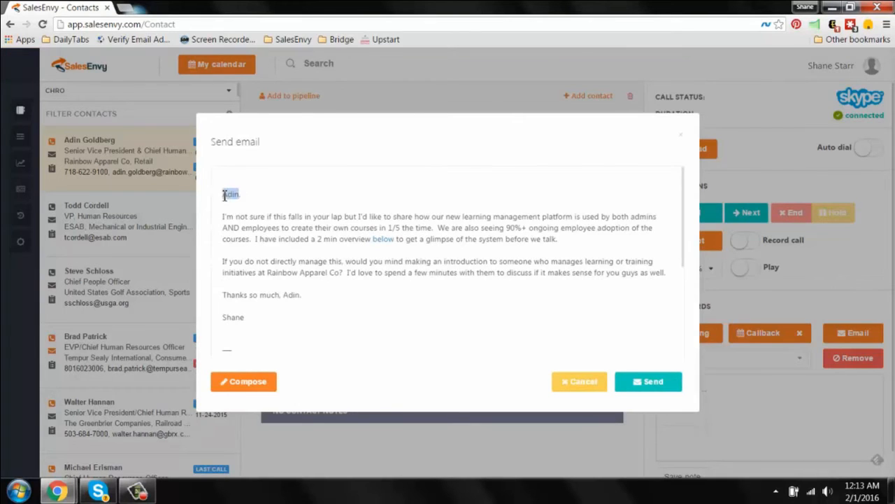
{"action": "left_click", "coordinate": [582, 381]}
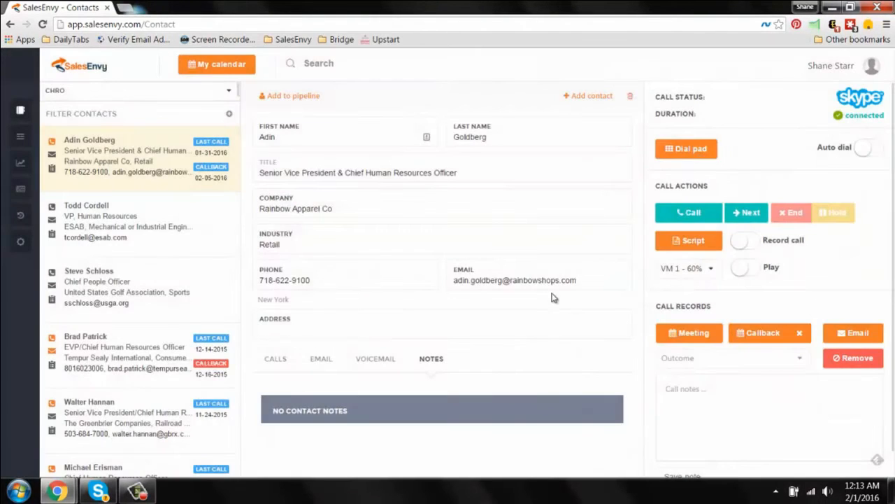
- View the call outcome choices without picking one, and highlight the Rainbow Apparel Co contact's location and phone area code
{"action": "left_click", "coordinate": [740, 365]}
{"action": "scroll", "coordinate": [704, 399], "scroll_direction": "down", "scroll_amount": 1}
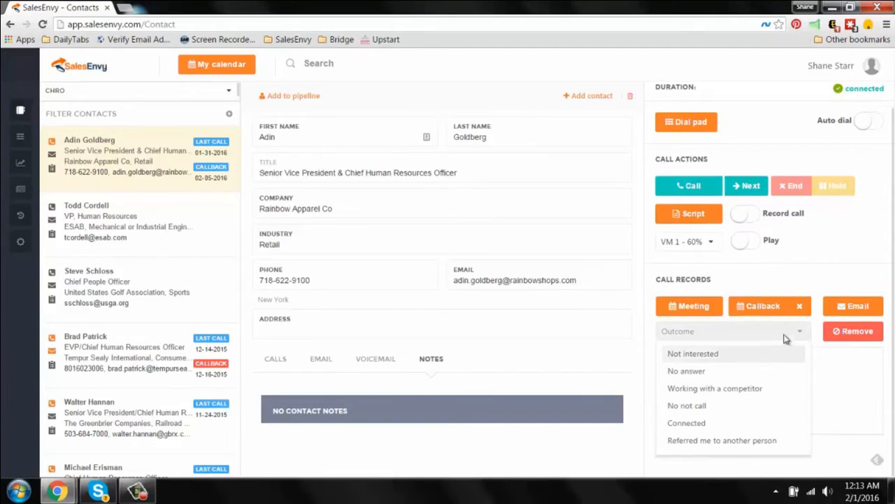
{"action": "left_click", "coordinate": [647, 339]}
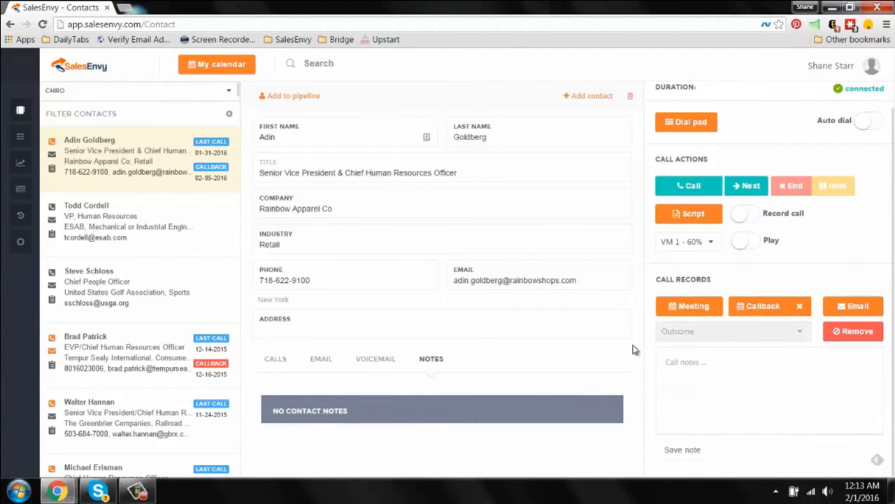
{"action": "left_click_drag", "start_coordinate": [292, 299], "coordinate": [265, 299]}
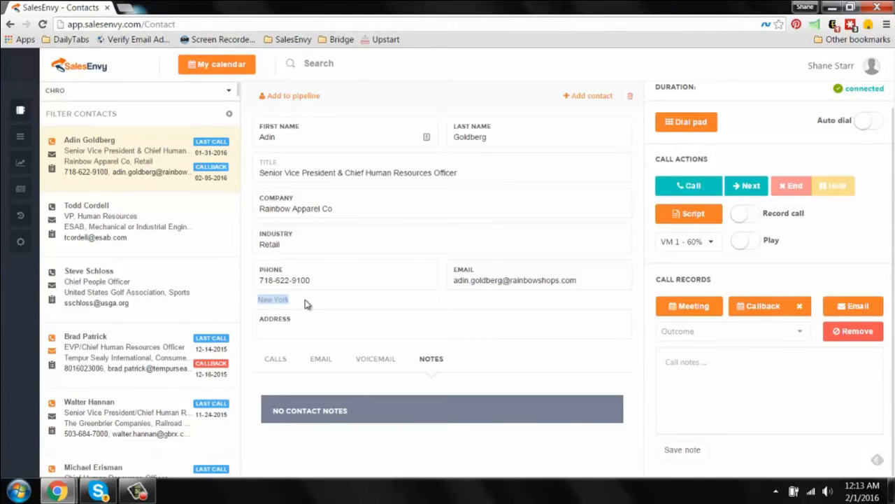
{"action": "left_click_drag", "start_coordinate": [270, 280], "coordinate": [259, 281]}
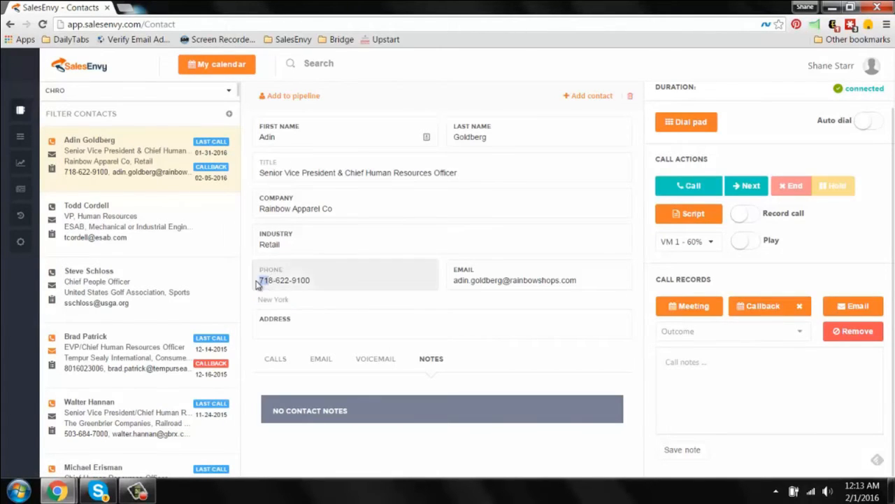
- Expand the contact filters and look through the available sort fields without choosing one
{"action": "left_click", "coordinate": [229, 114]}
{"action": "left_click", "coordinate": [116, 162]}
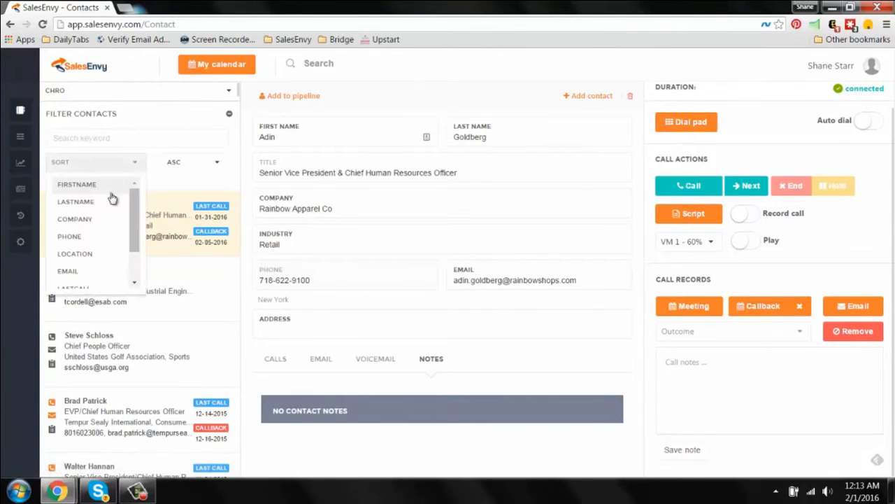
{"action": "scroll", "coordinate": [110, 235], "scroll_direction": "down", "scroll_amount": 5}
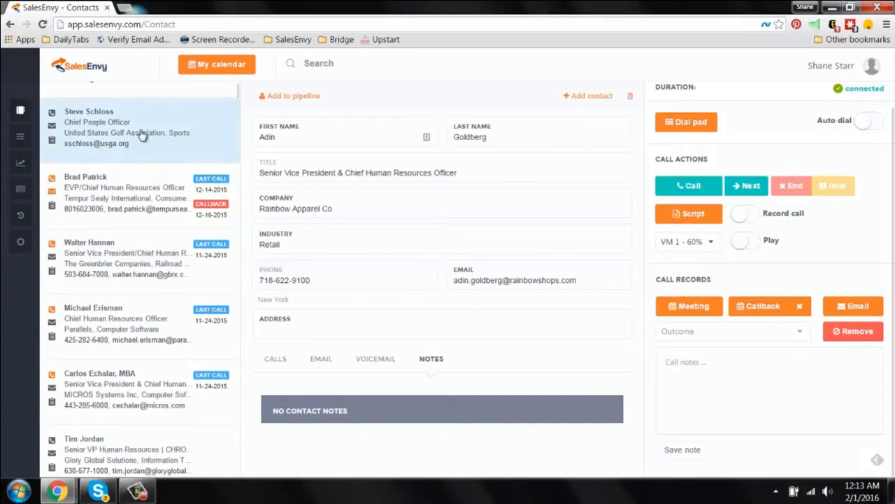
{"action": "scroll", "coordinate": [207, 210], "scroll_direction": "up", "scroll_amount": 3}
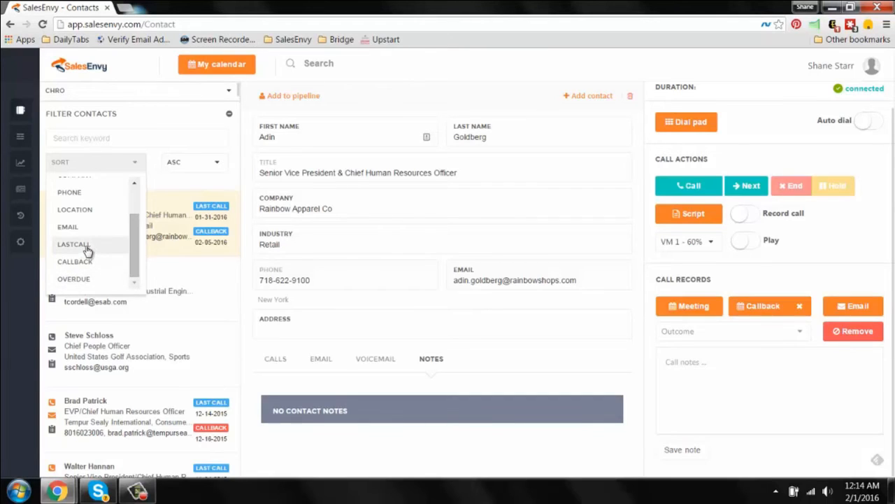
{"action": "left_click_drag", "start_coordinate": [128, 250], "coordinate": [124, 208]}
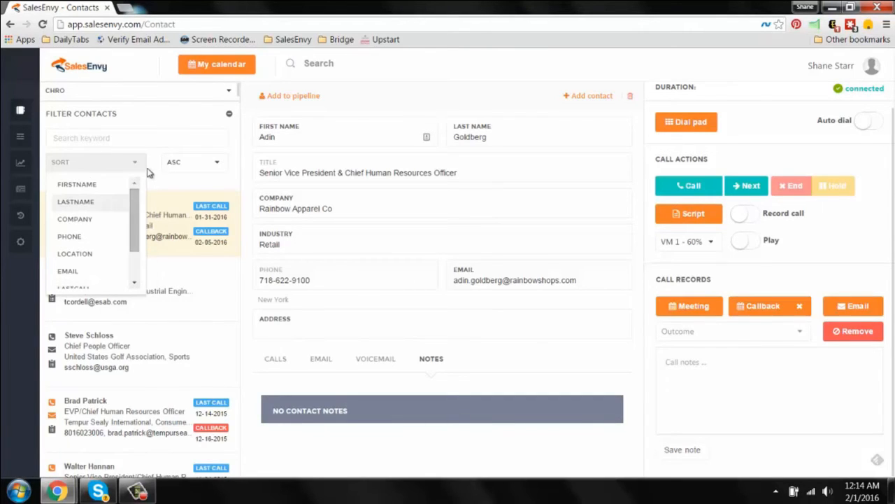
{"action": "left_click", "coordinate": [153, 170]}
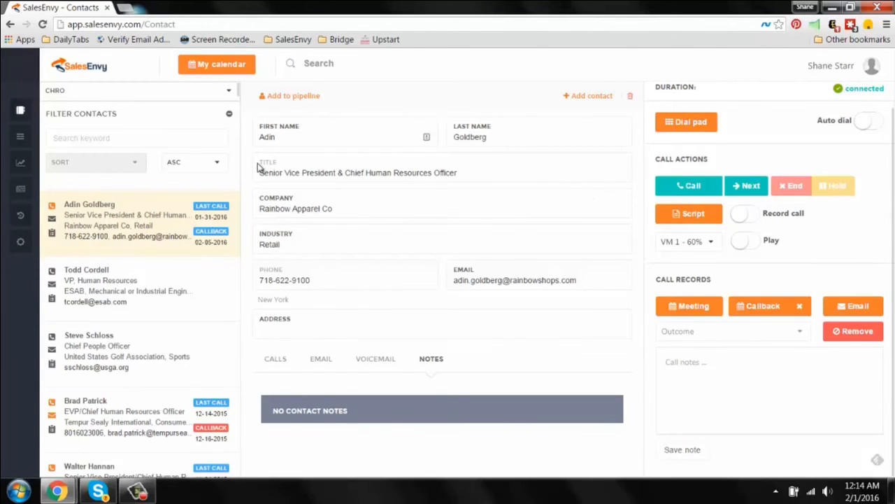
- Place a Skype call to the Rainbow Apparel Co contact and hang up
{"action": "left_click", "coordinate": [676, 186]}
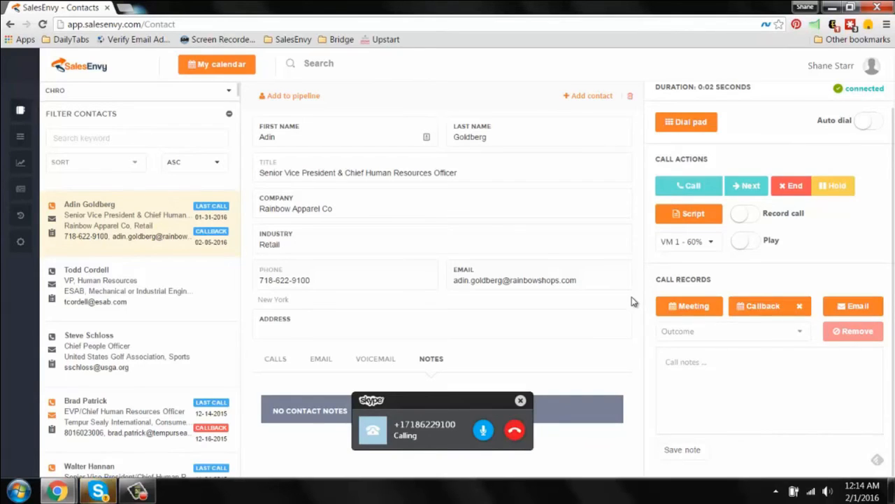
{"action": "left_click", "coordinate": [514, 430]}
{"action": "left_click", "coordinate": [539, 9]}
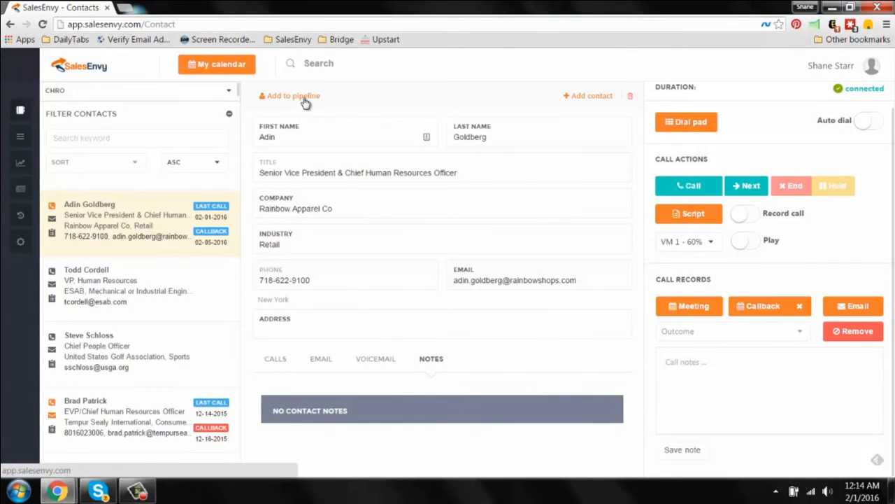
- Collapse the contact filters and view the Sales Funnel stages for adding the Rainbow Apparel Co contact to the pipeline
{"action": "left_click", "coordinate": [228, 114]}
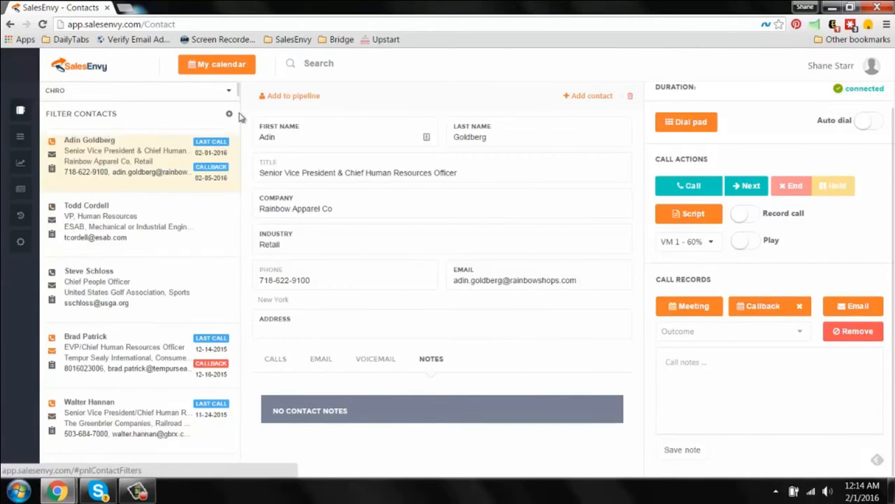
{"action": "left_click", "coordinate": [291, 98]}
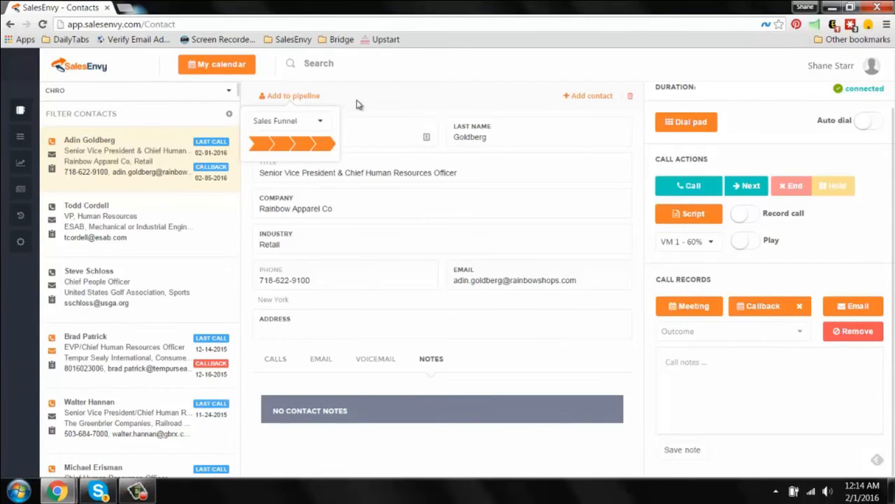
{"action": "left_click", "coordinate": [140, 492]}
{"action": "left_click", "coordinate": [140, 493]}
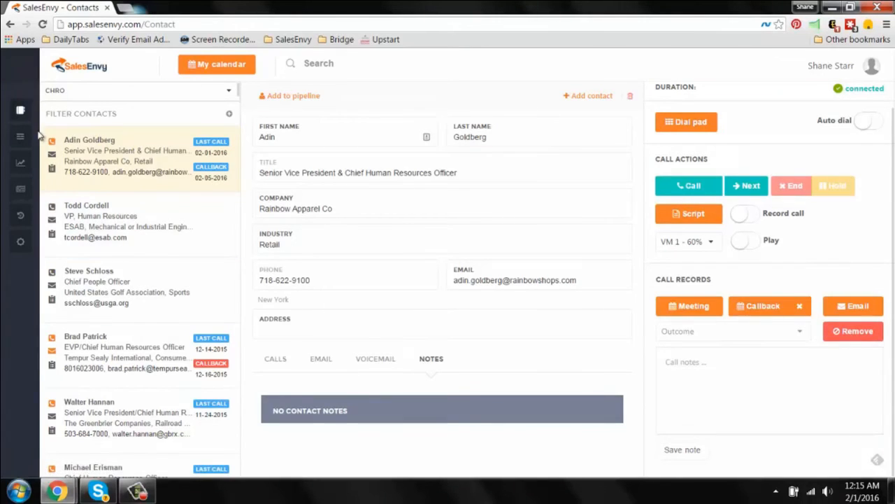
- Open the History page, view the campaign filter options without changing the selection, and look through the call history
{"action": "mouse_move", "coordinate": [23, 198]}
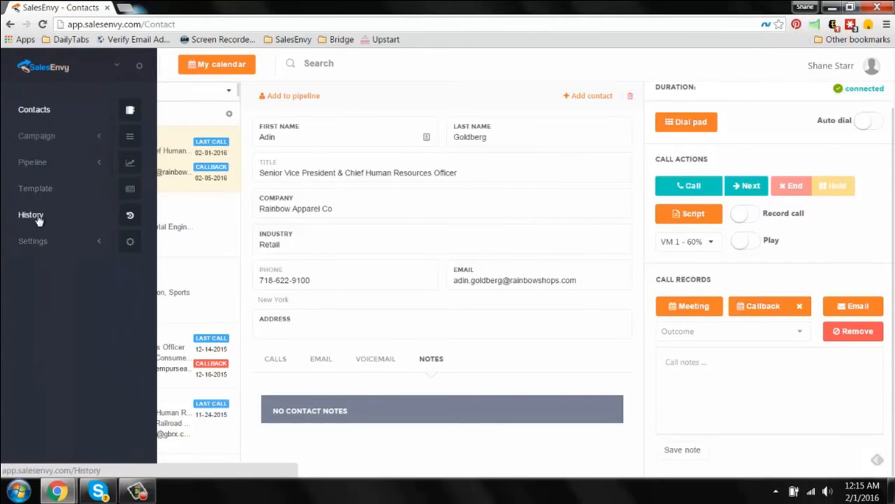
{"action": "left_click", "coordinate": [35, 217]}
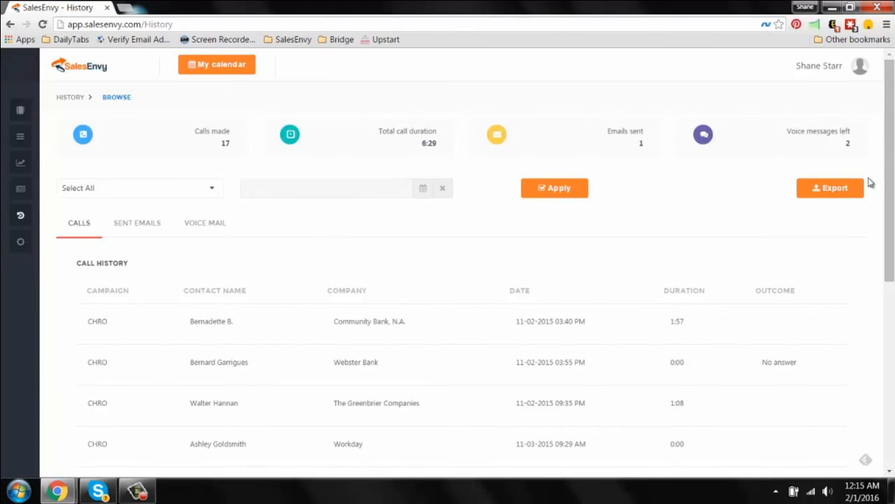
{"action": "left_click", "coordinate": [215, 194]}
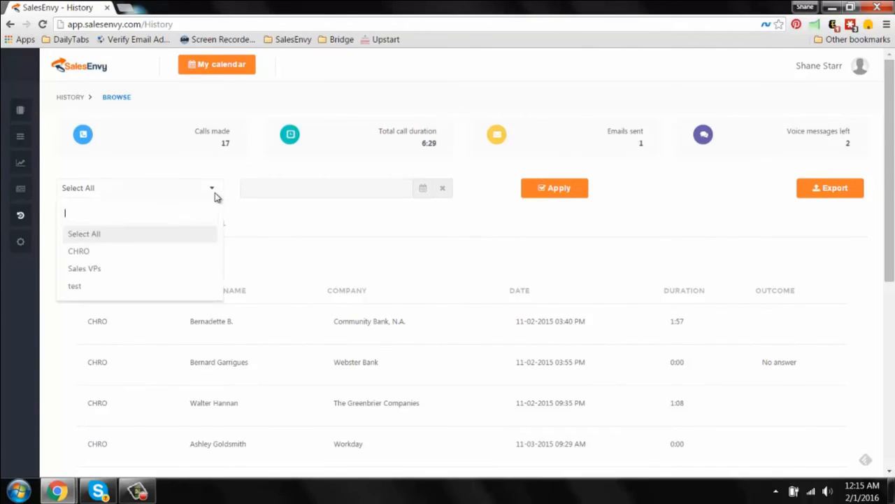
{"action": "left_click", "coordinate": [285, 210]}
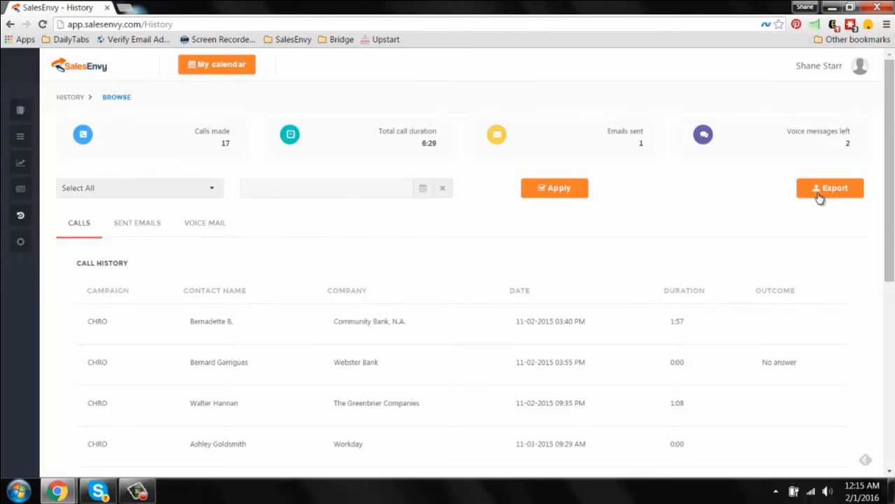
{"action": "scroll", "coordinate": [654, 219], "scroll_direction": "down", "scroll_amount": 10}
{"action": "scroll", "coordinate": [650, 214], "scroll_direction": "up", "scroll_amount": 10}
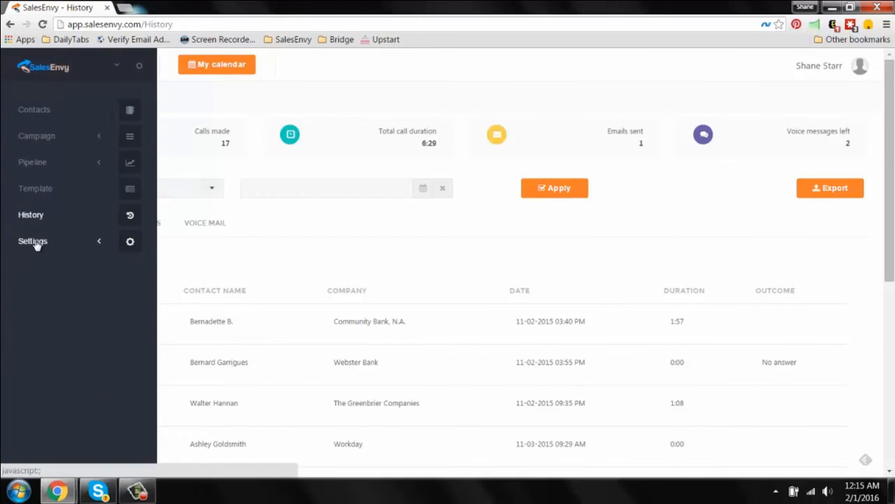
- Open the general settings and review the CRM settings and the Google calendar and email authorization settings
{"action": "left_click", "coordinate": [35, 242]}
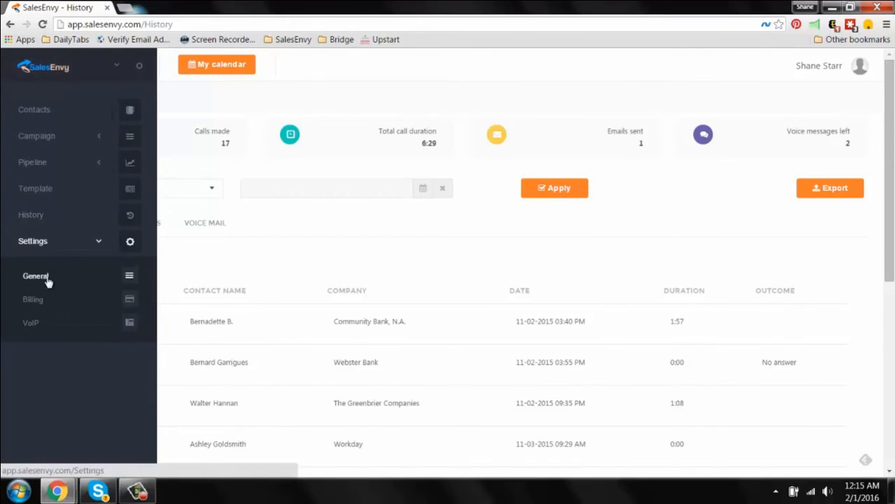
{"action": "left_click", "coordinate": [46, 277]}
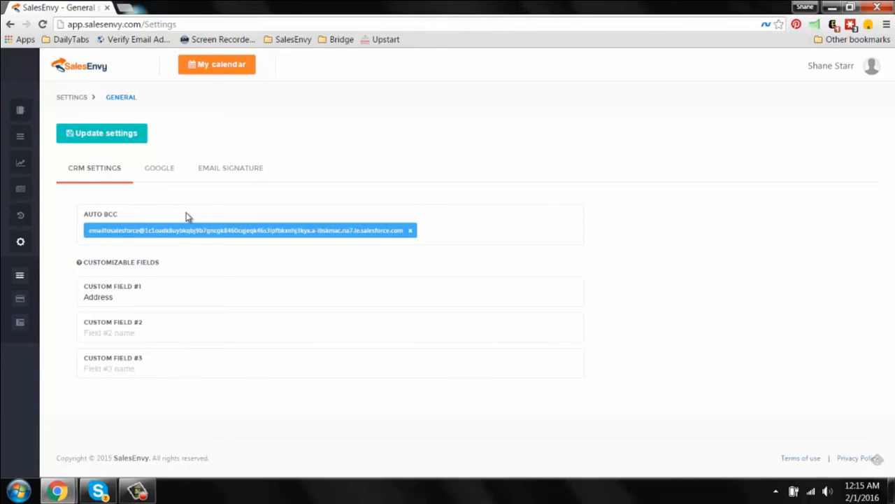
{"action": "left_click", "coordinate": [168, 173]}
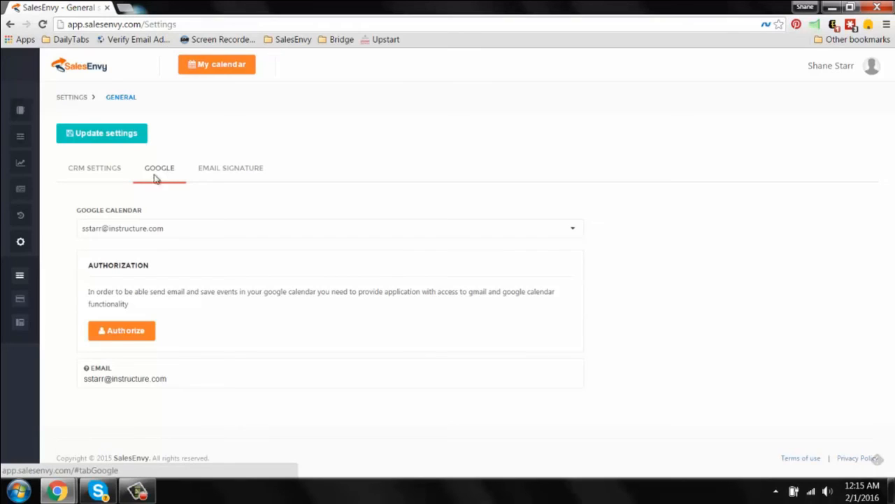
- Open the VoIP settings and review the Skype and SIP provider options
{"action": "left_click", "coordinate": [42, 246]}
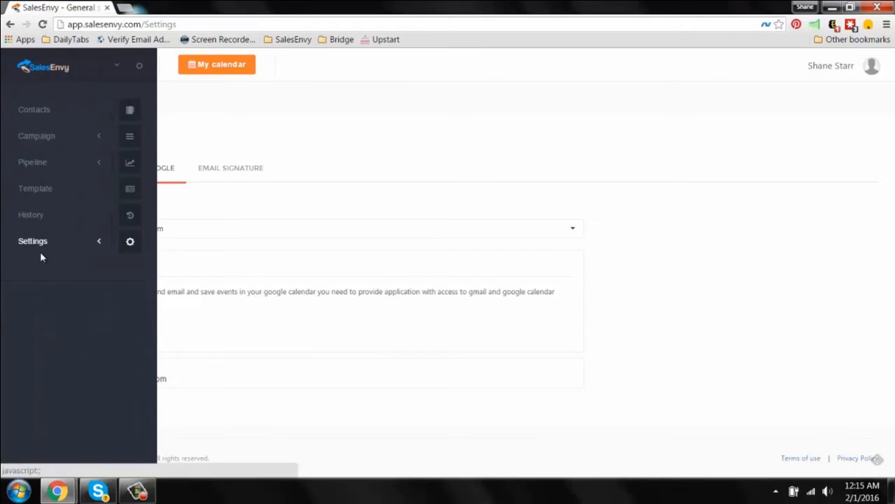
{"action": "left_click", "coordinate": [62, 243]}
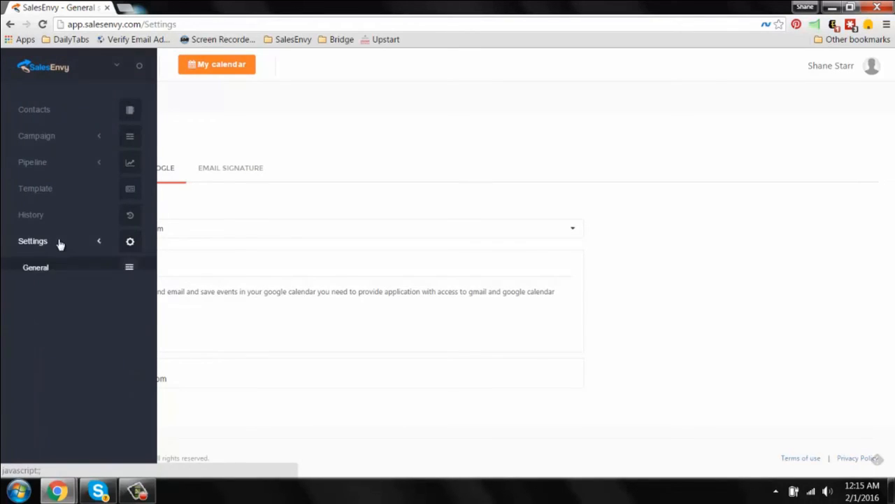
{"action": "left_click", "coordinate": [29, 321]}
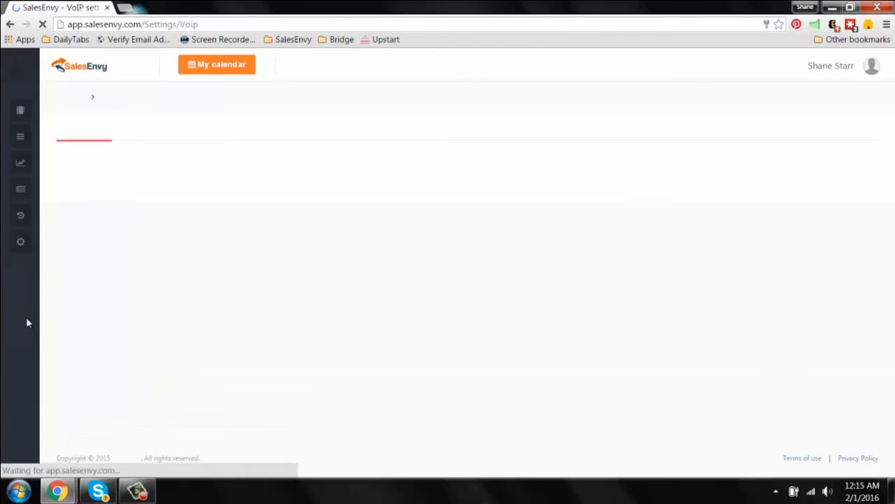
{"action": "left_click_drag", "start_coordinate": [28, 322], "coordinate": [352, 183]}
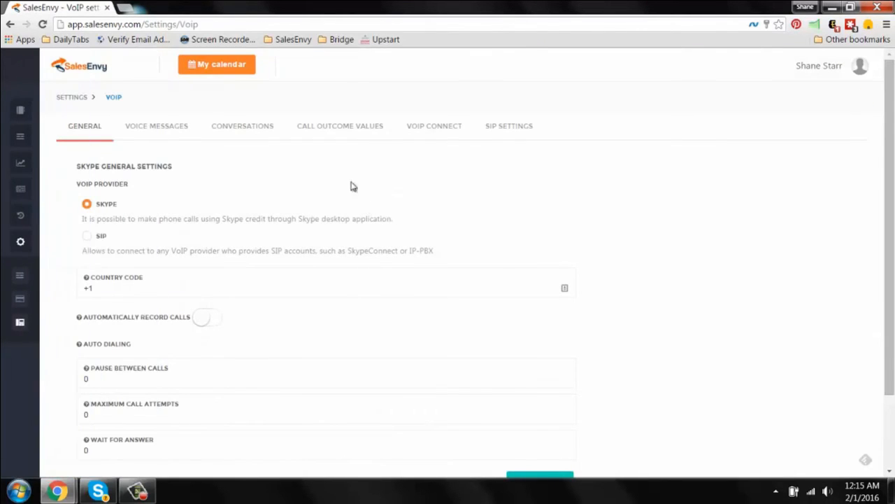
{"action": "left_click", "coordinate": [87, 238]}
- Return to the contacts workspace and look through the CHRO campaign's contact list
{"action": "mouse_move", "coordinate": [16, 159]}
{"action": "left_click", "coordinate": [52, 110]}
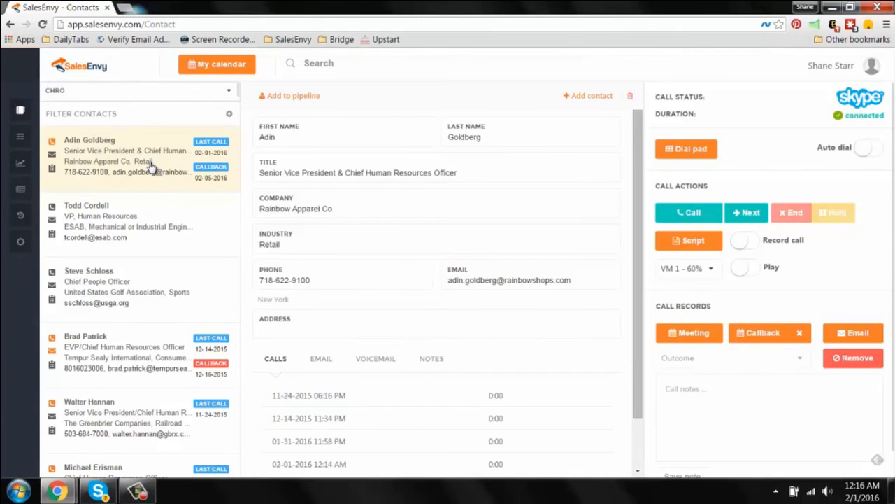
{"action": "scroll", "coordinate": [190, 230], "scroll_direction": "down", "scroll_amount": 3}
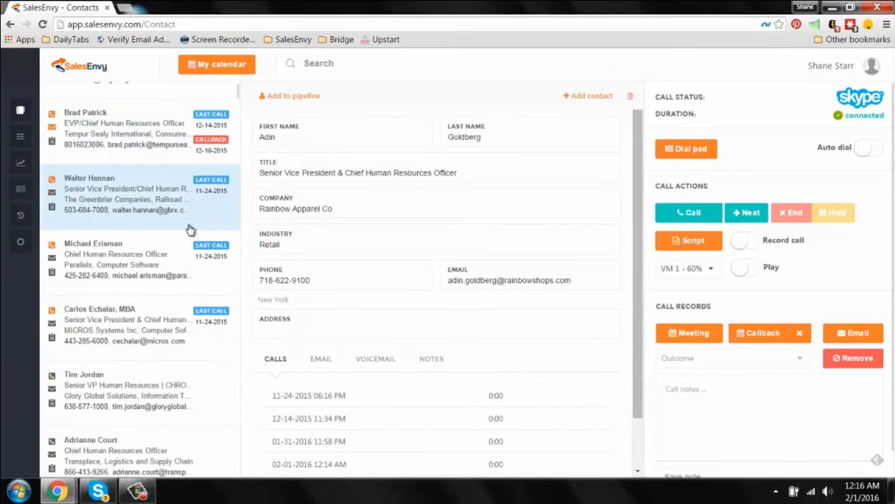
{"action": "scroll", "coordinate": [190, 229], "scroll_direction": "up", "scroll_amount": 3}
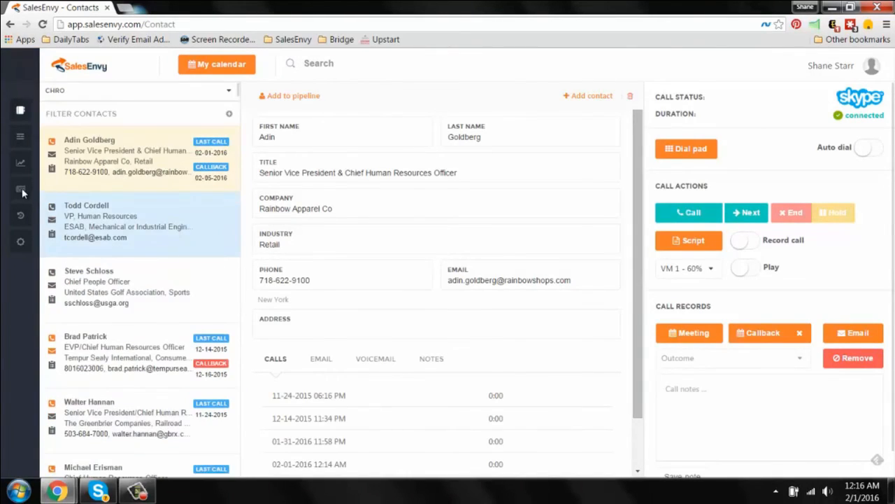
{"action": "mouse_move", "coordinate": [17, 193]}
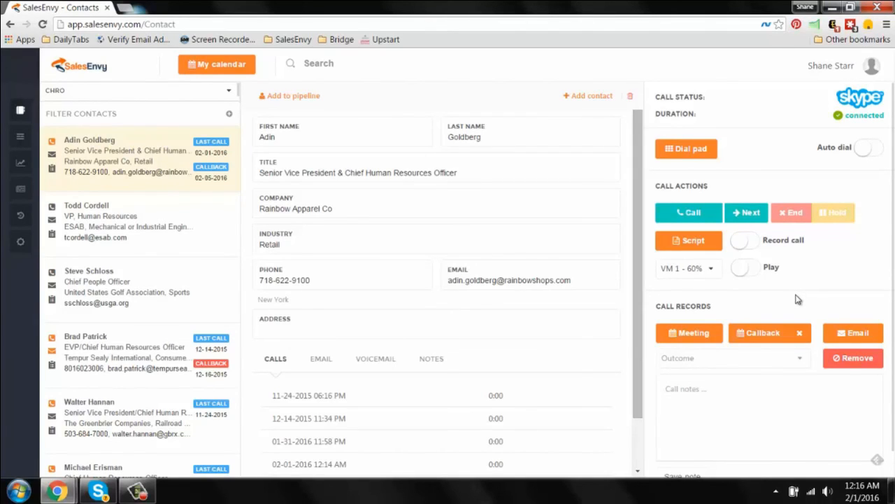
{"action": "left_click", "coordinate": [142, 486]}
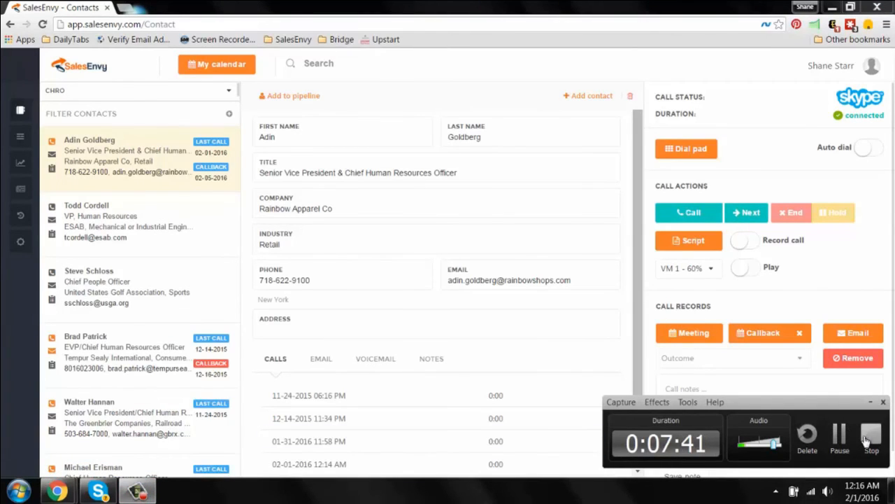